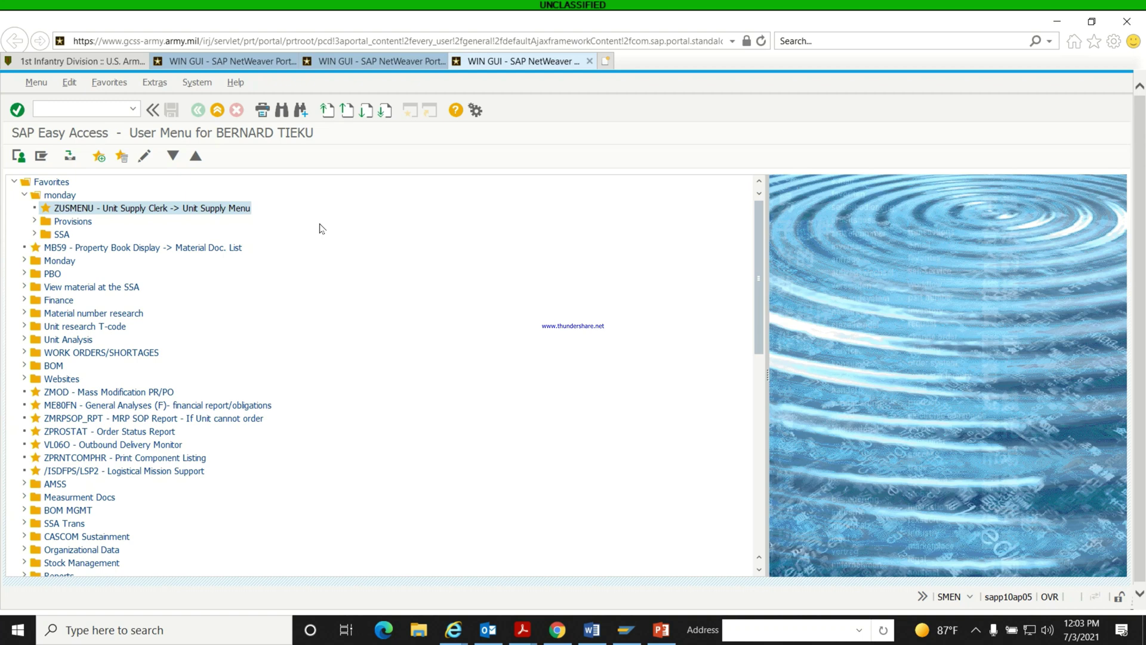
- Open the ME5A purchase requisition list report from the Unit Supply Menu's reports
mouse_move(242, 631)
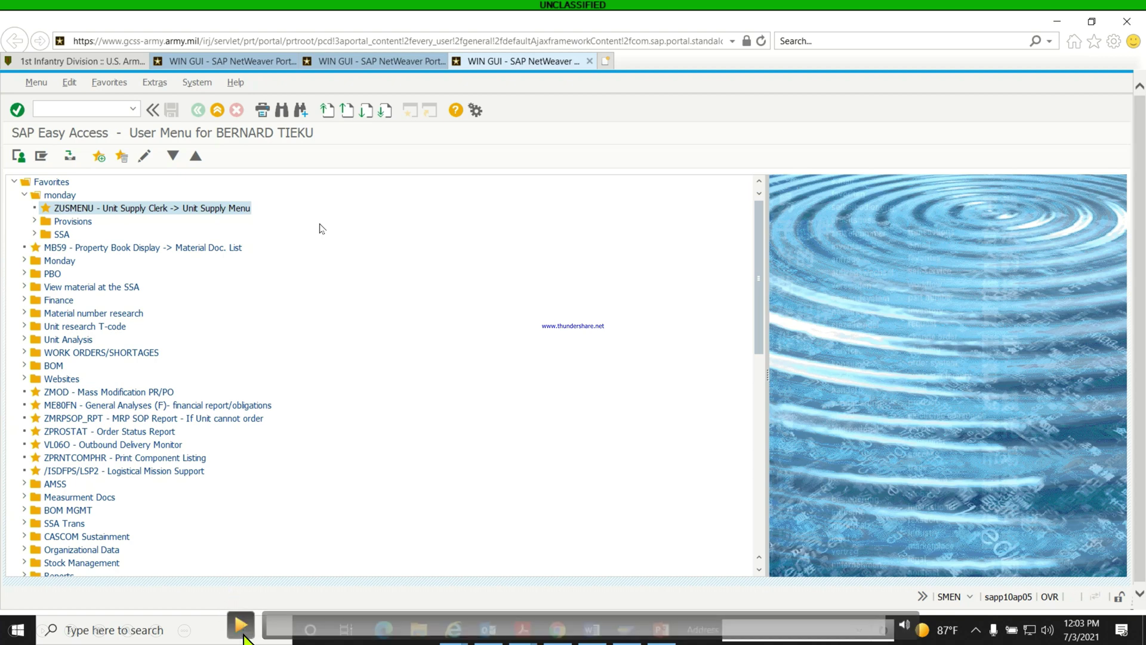
click(242, 628)
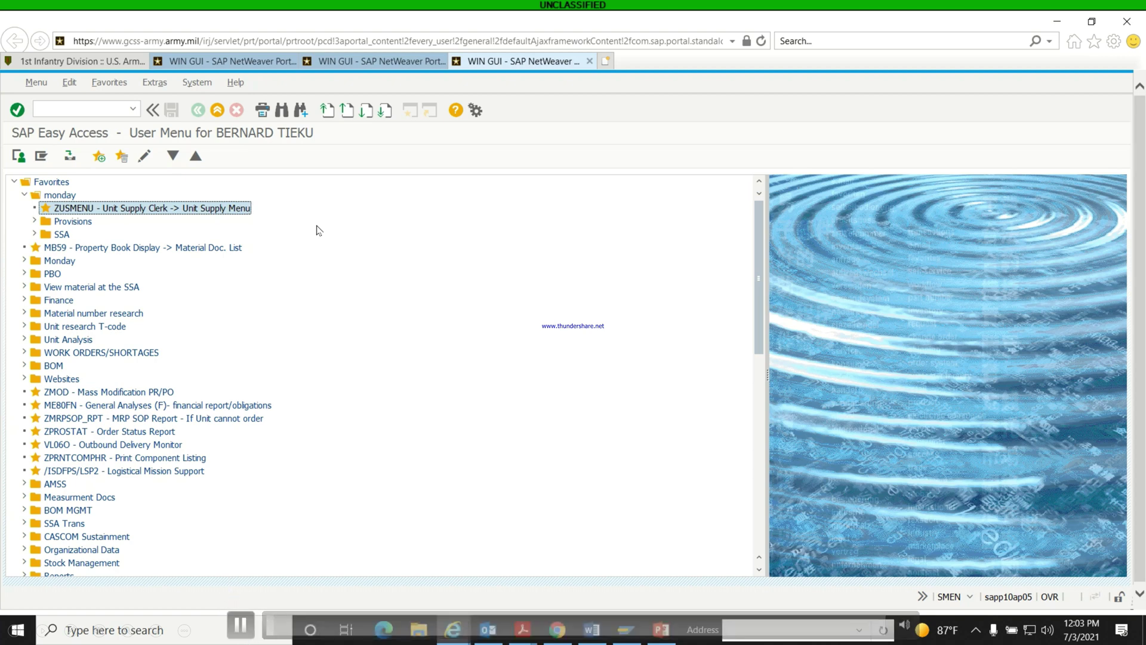
double_click(122, 208)
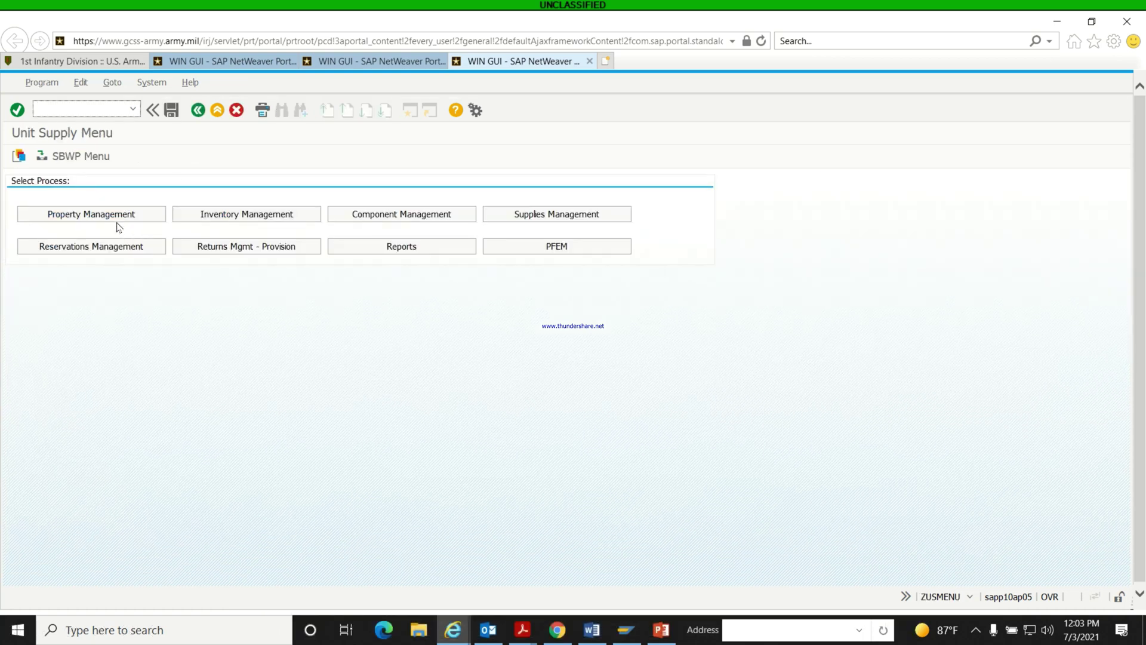
click(404, 248)
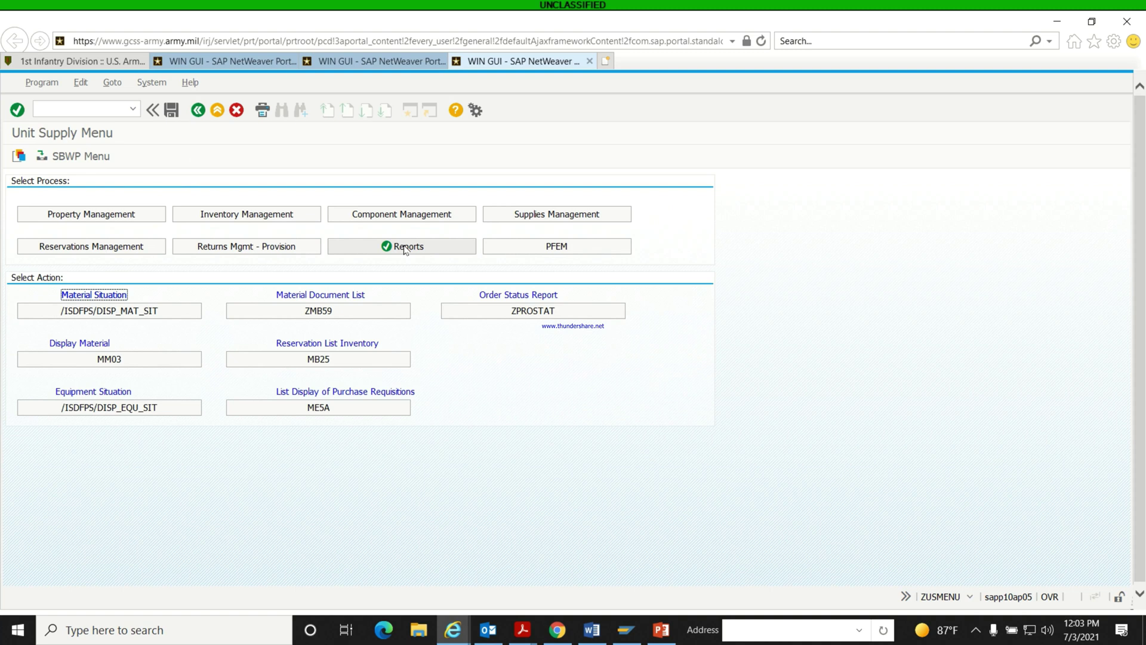
click(316, 411)
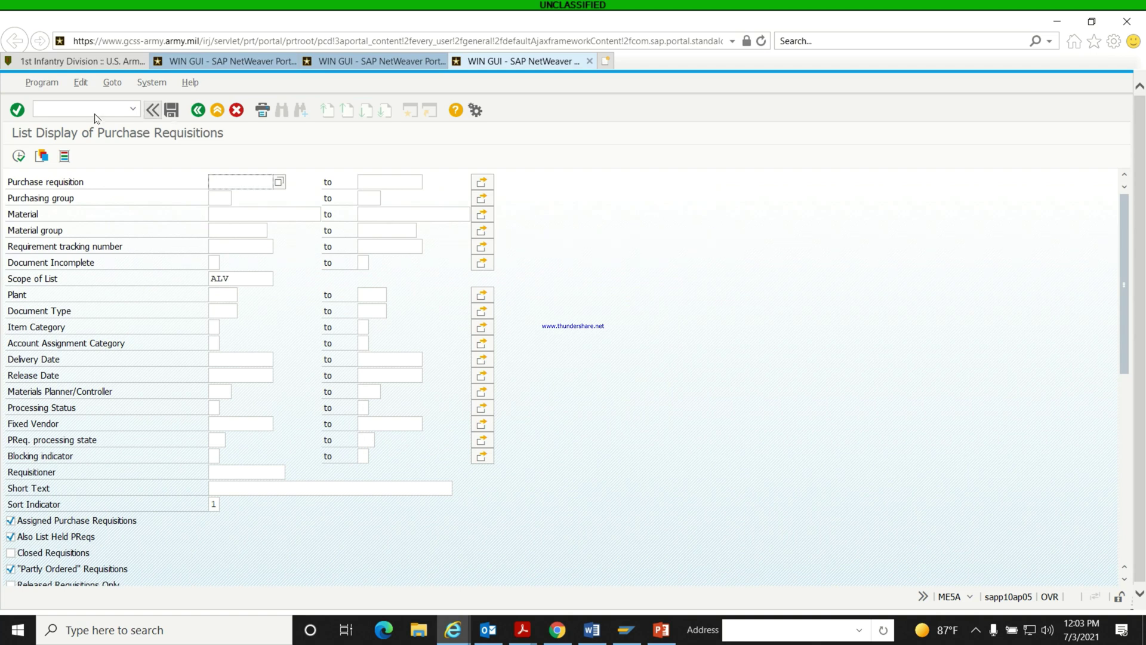
- Go back to SAP Easy Access and start ME5A from the command field
click(198, 111)
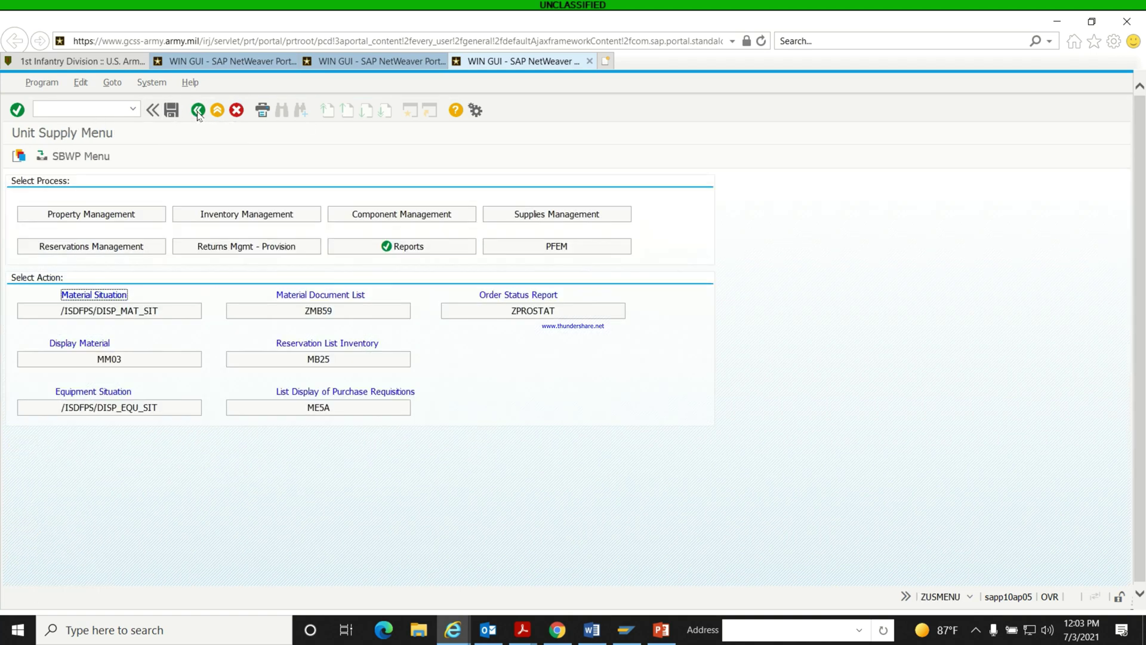
click(198, 112)
click(67, 110)
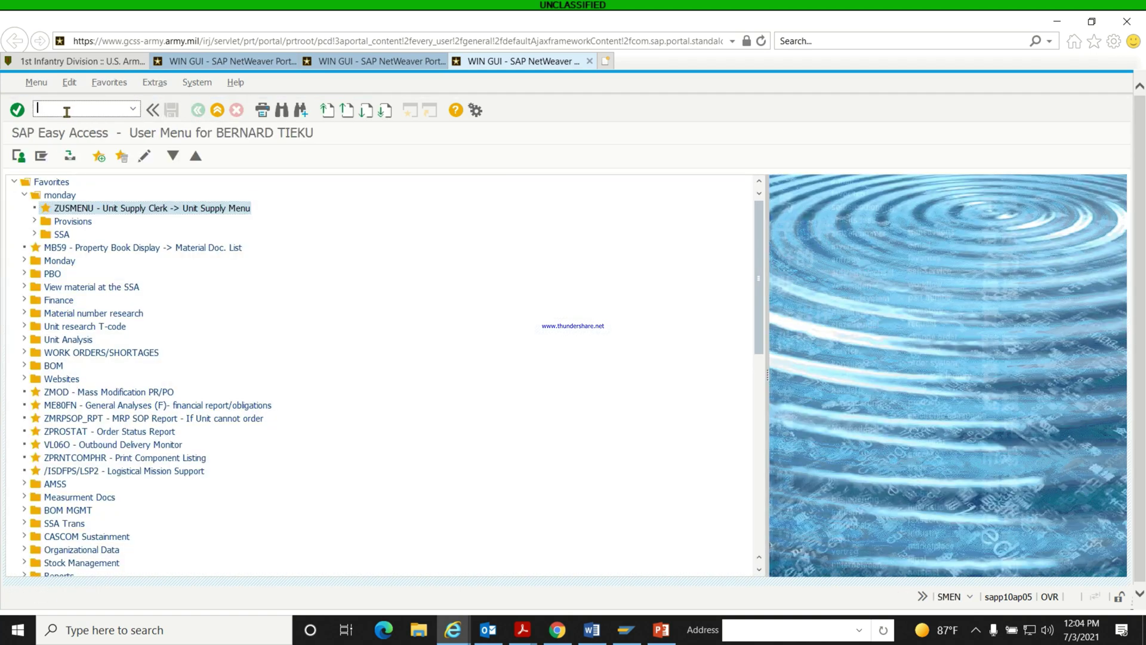
text(me5a)
key(Return)
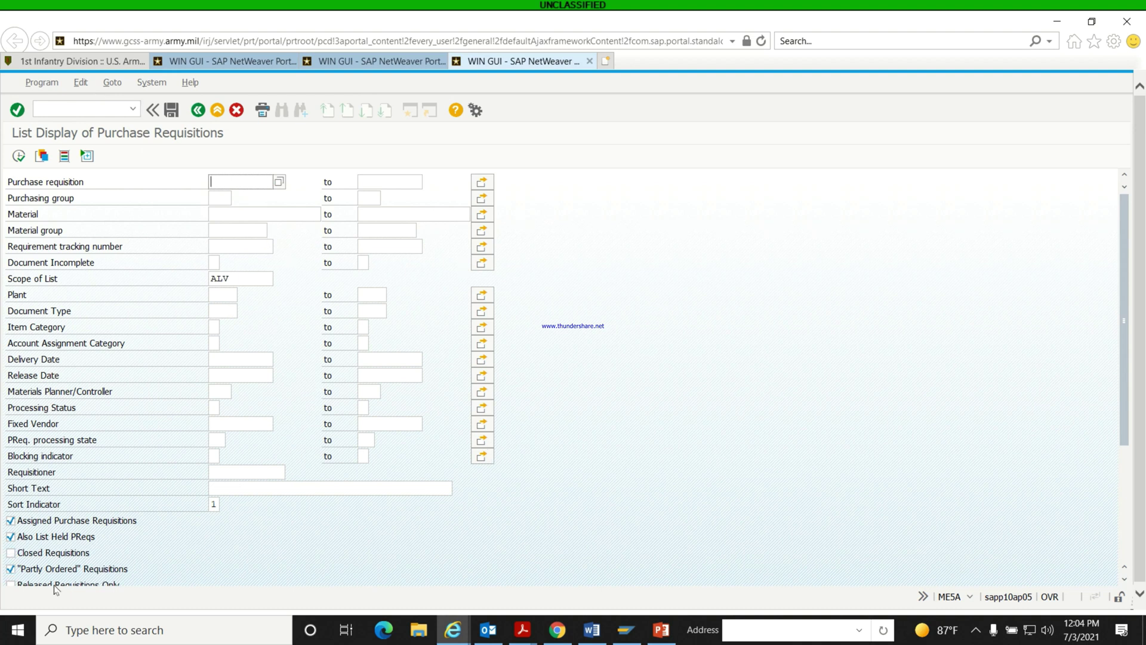
- Add Storage Location from the Purchase Requisition fields as a dynamic selection
click(65, 156)
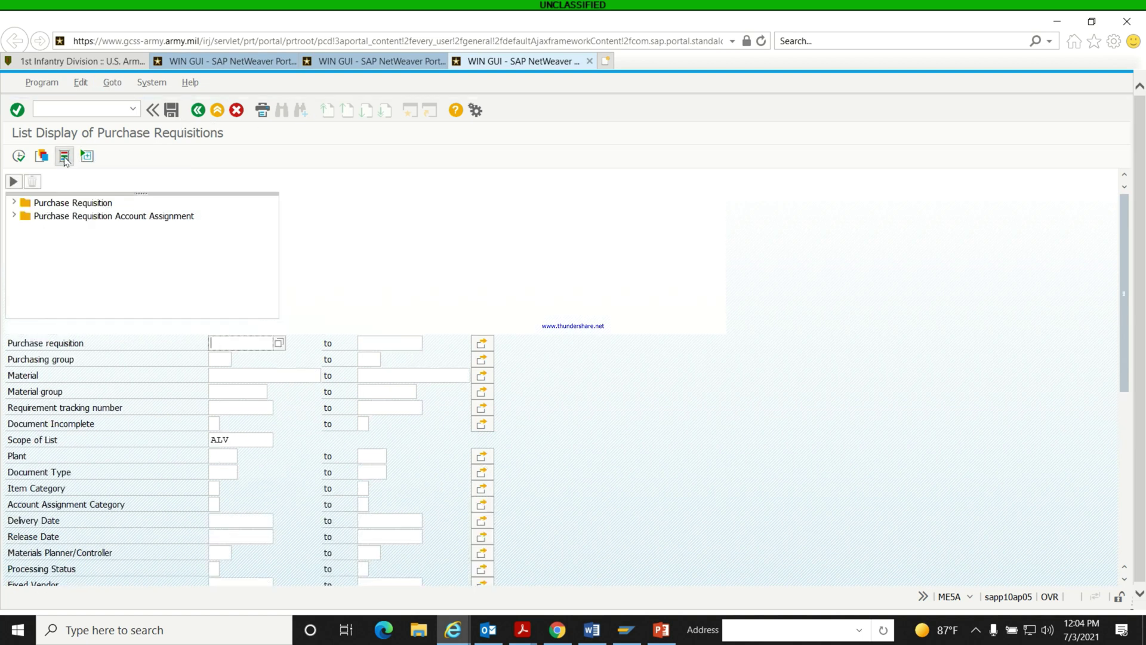
click(13, 203)
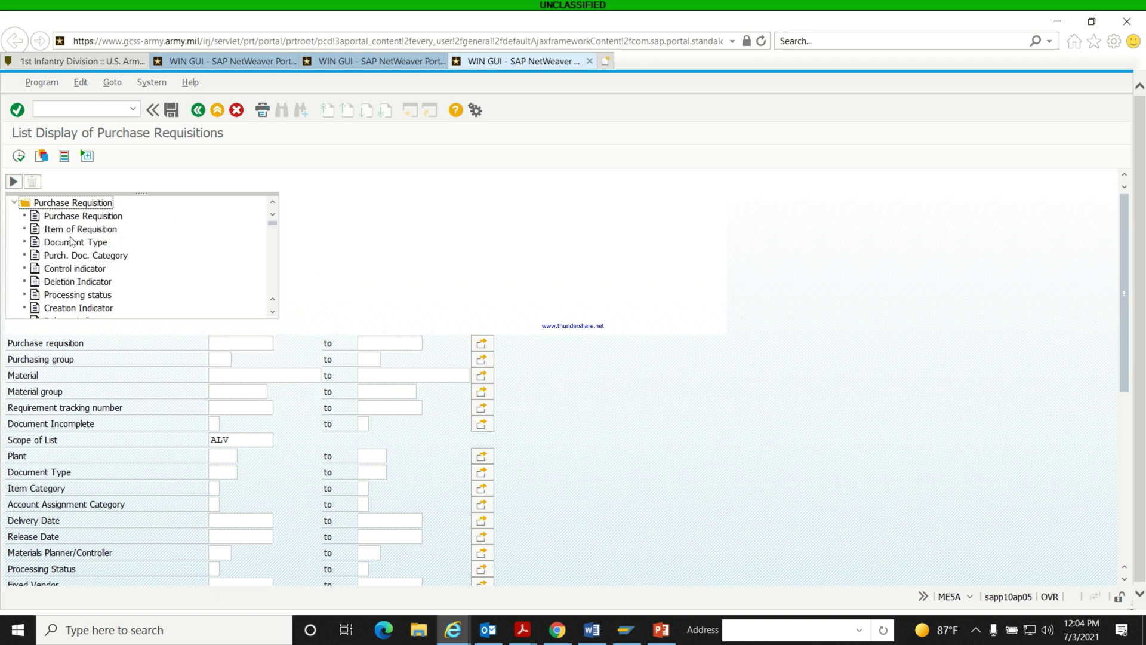
scroll(71, 245, down, 1)
scroll(73, 245, down, 10)
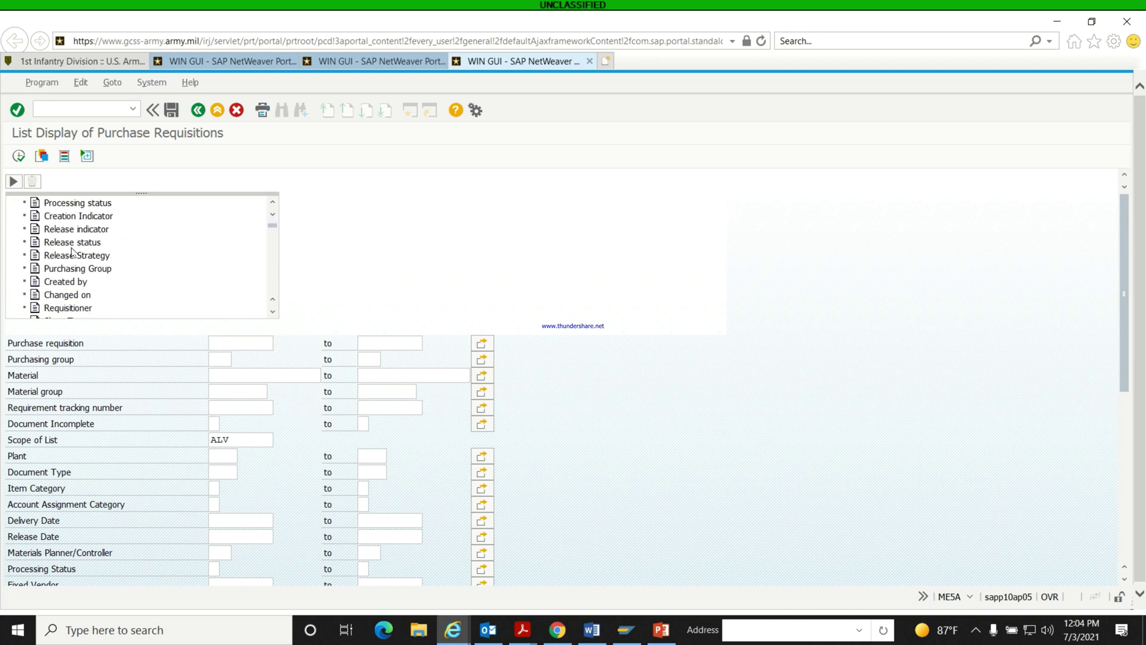
scroll(72, 252, down, 3)
click(81, 281)
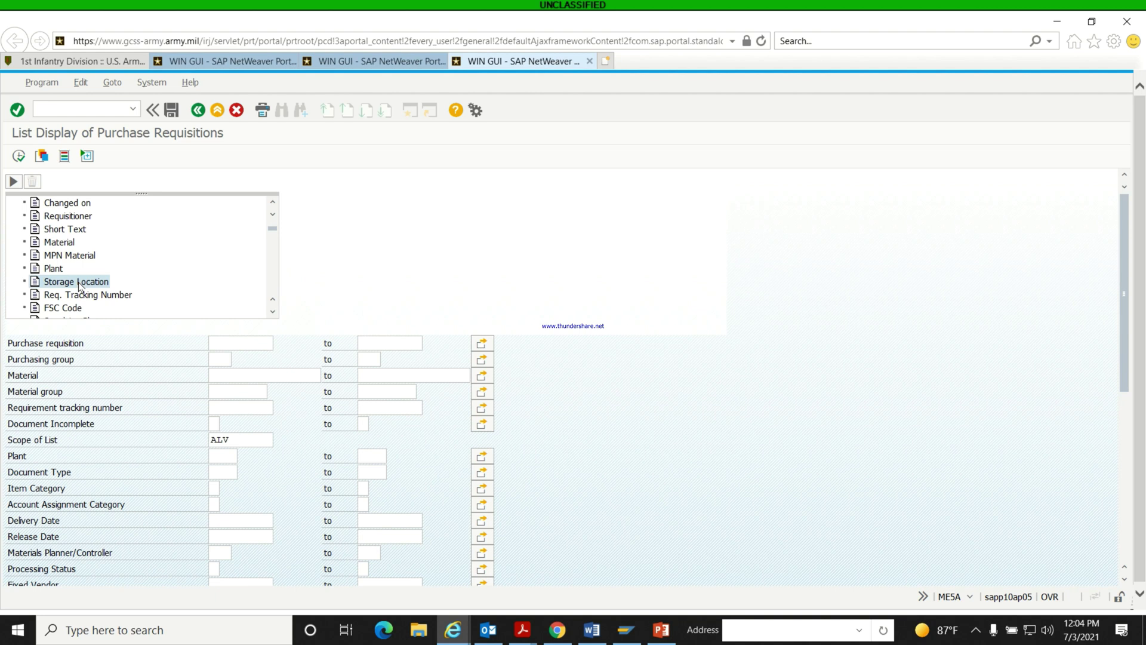
double_click(81, 282)
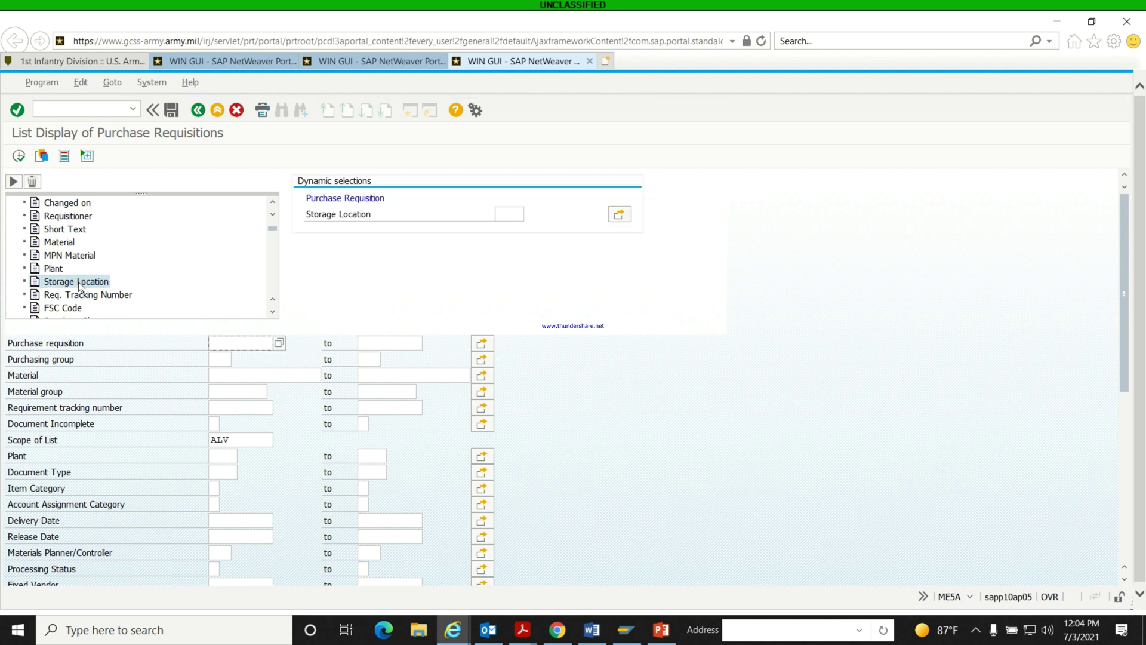
- Set the storage location filter to 0U4P and execute the report
click(513, 213)
text(0)
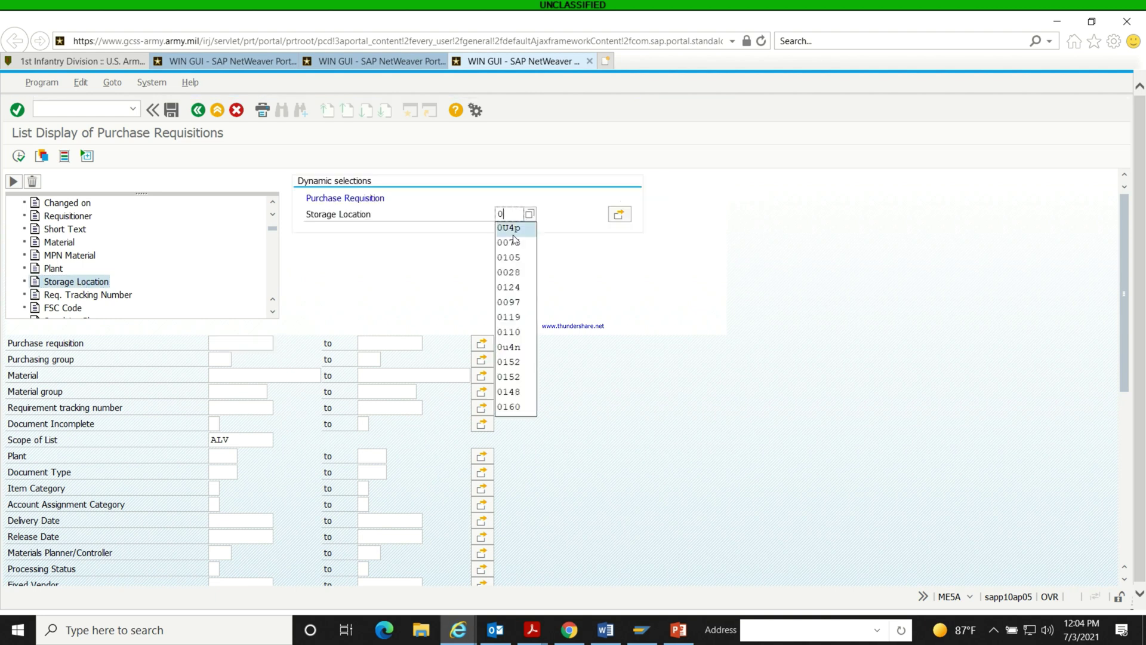
click(516, 230)
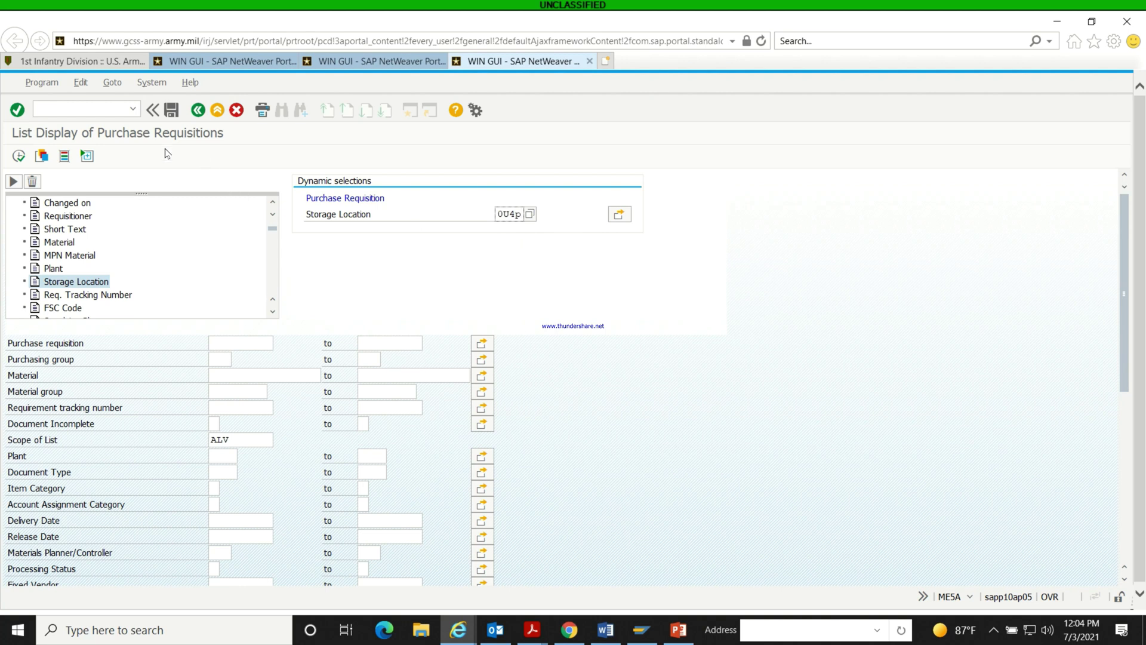
click(20, 157)
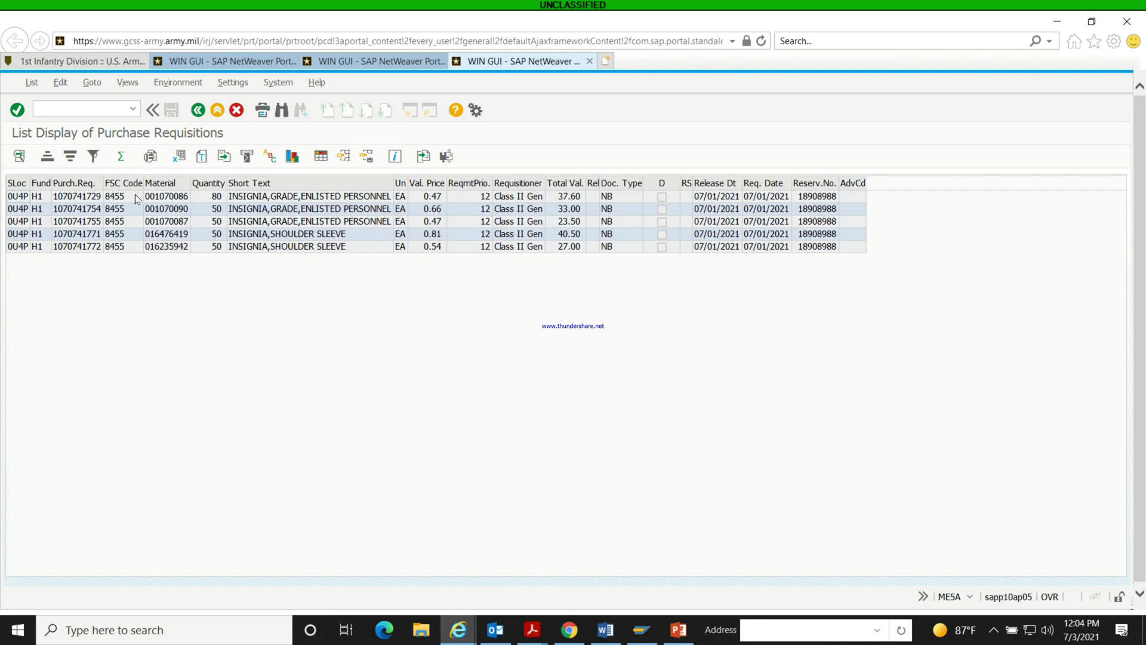
- Open the requisition with quantity 80 from the ME5A list
double_click(66, 198)
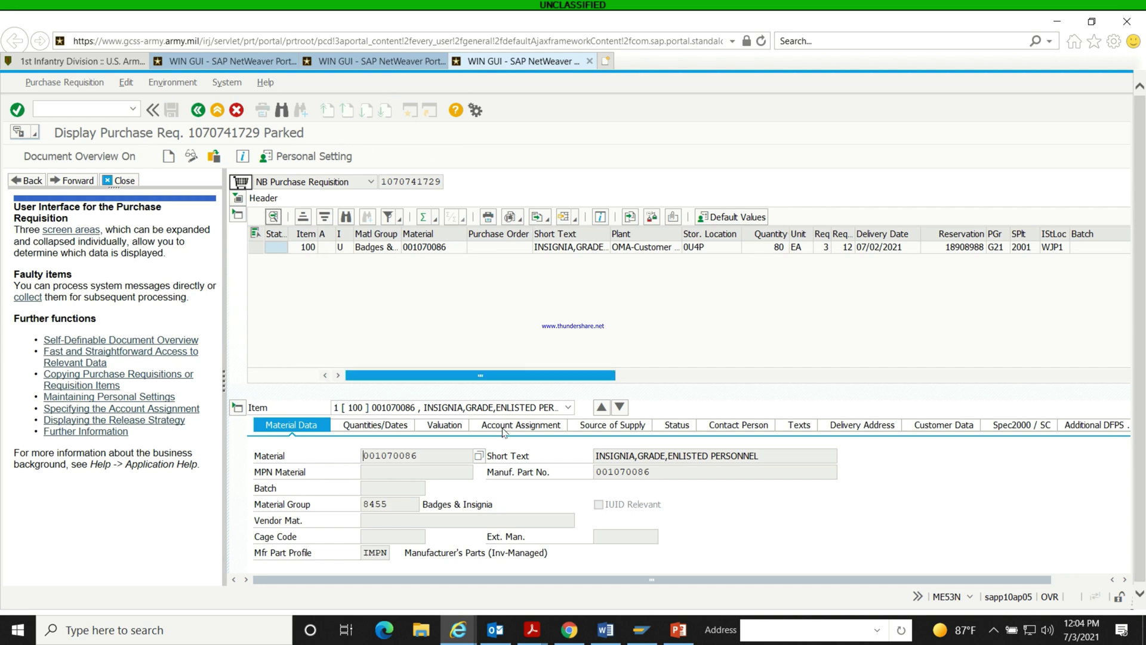
click(191, 155)
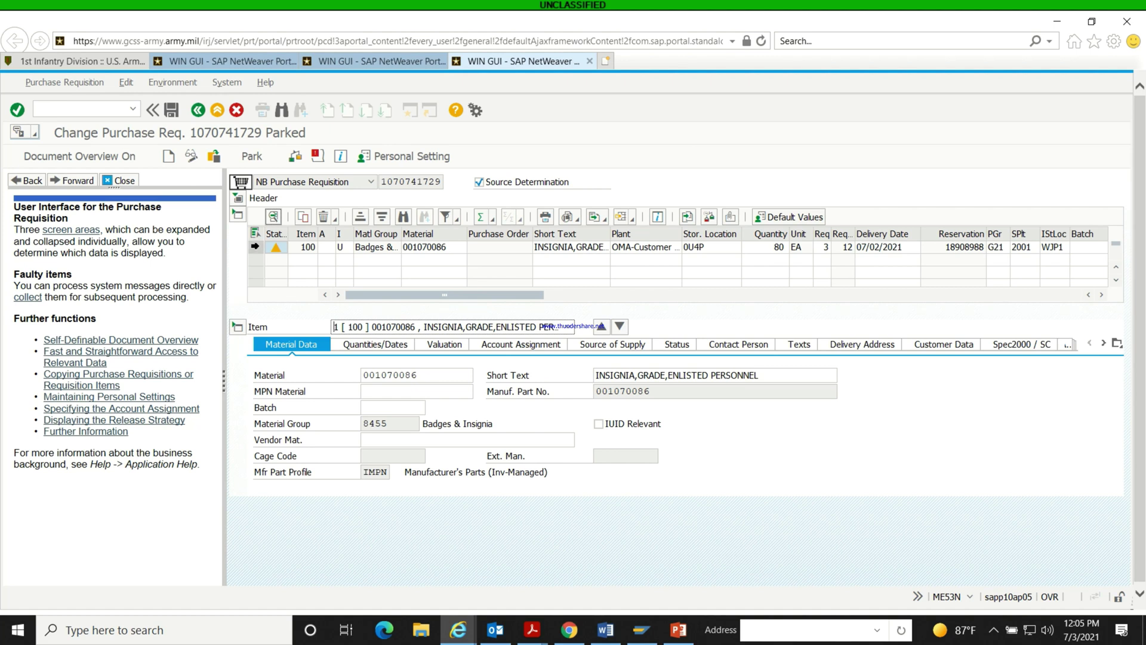
click(250, 248)
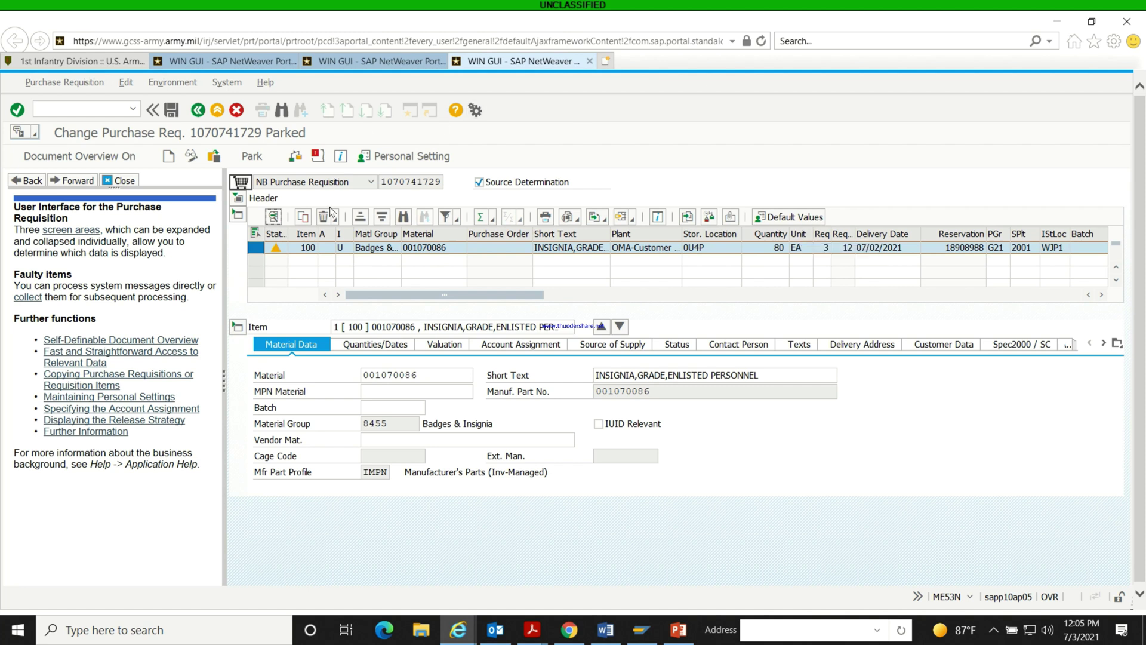
click(325, 217)
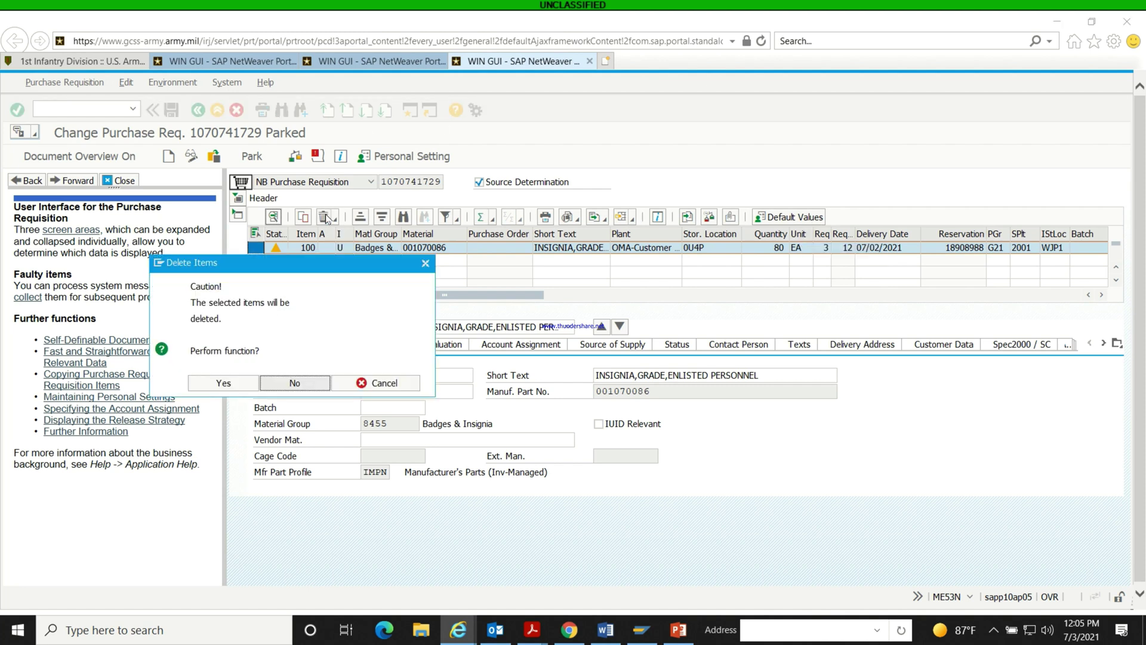
click(218, 385)
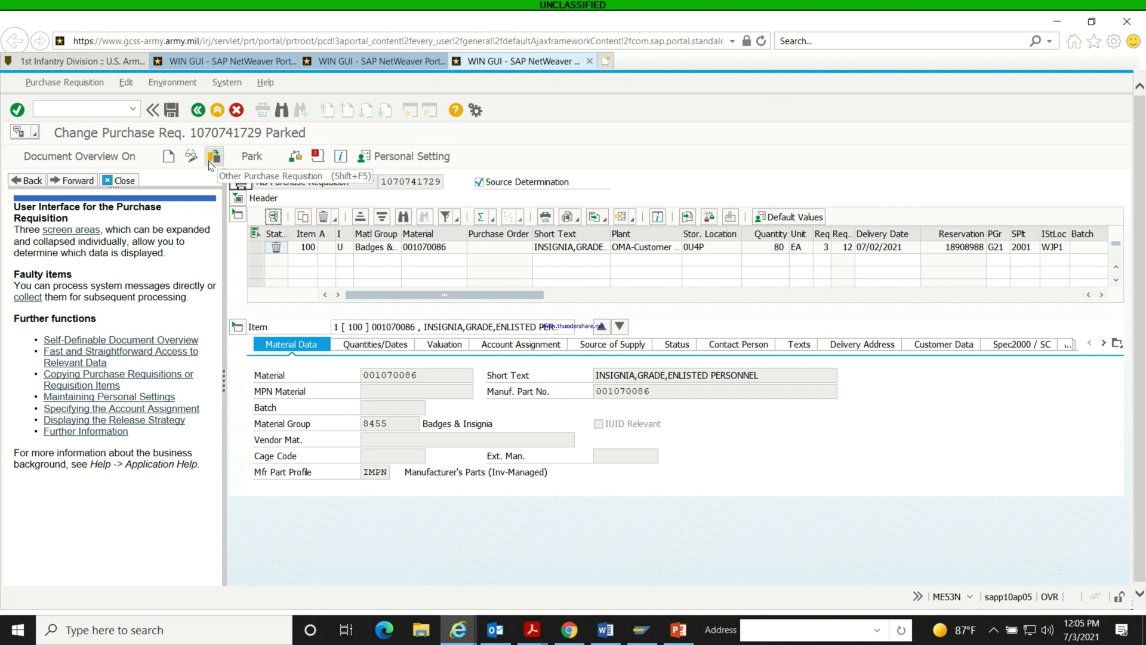
click(251, 157)
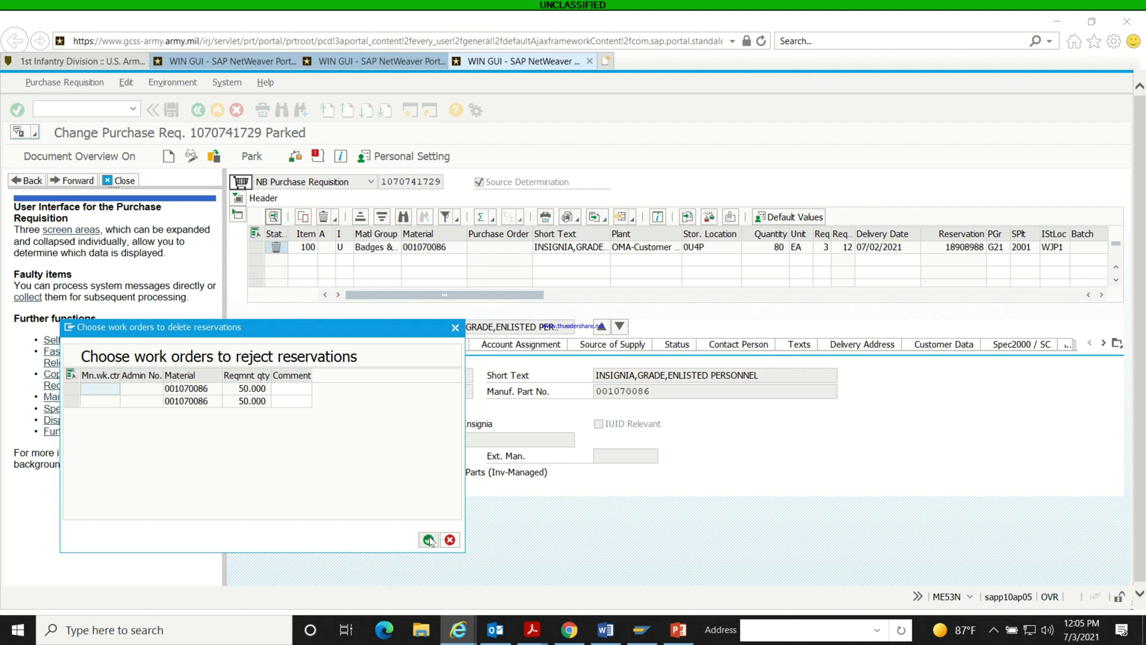
click(428, 539)
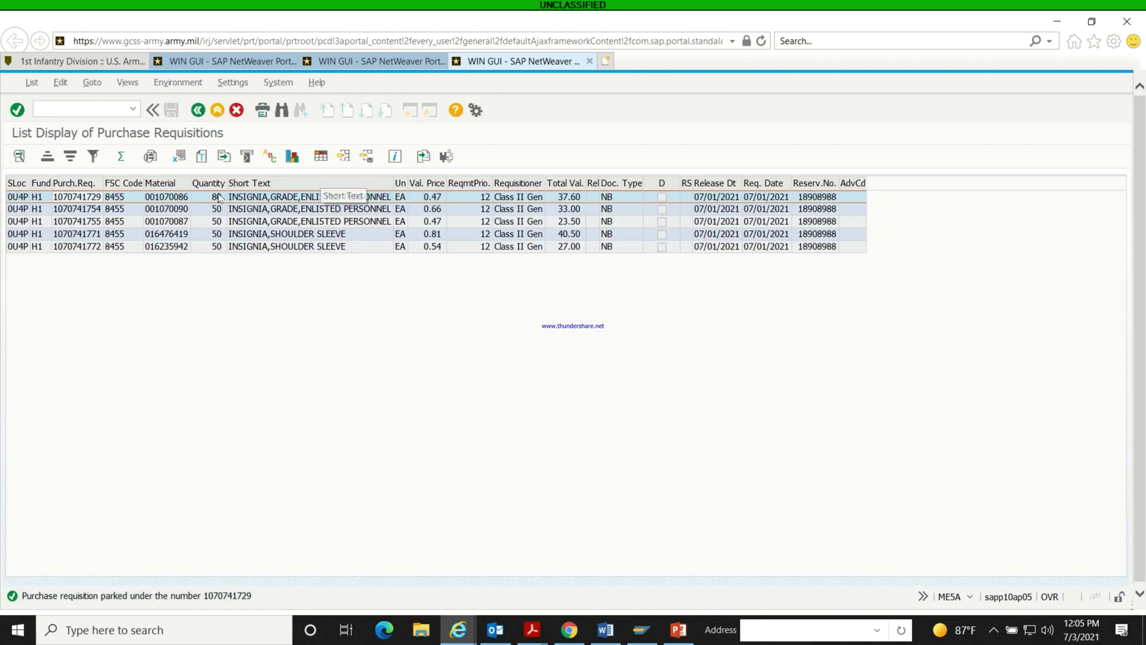
double_click(80, 200)
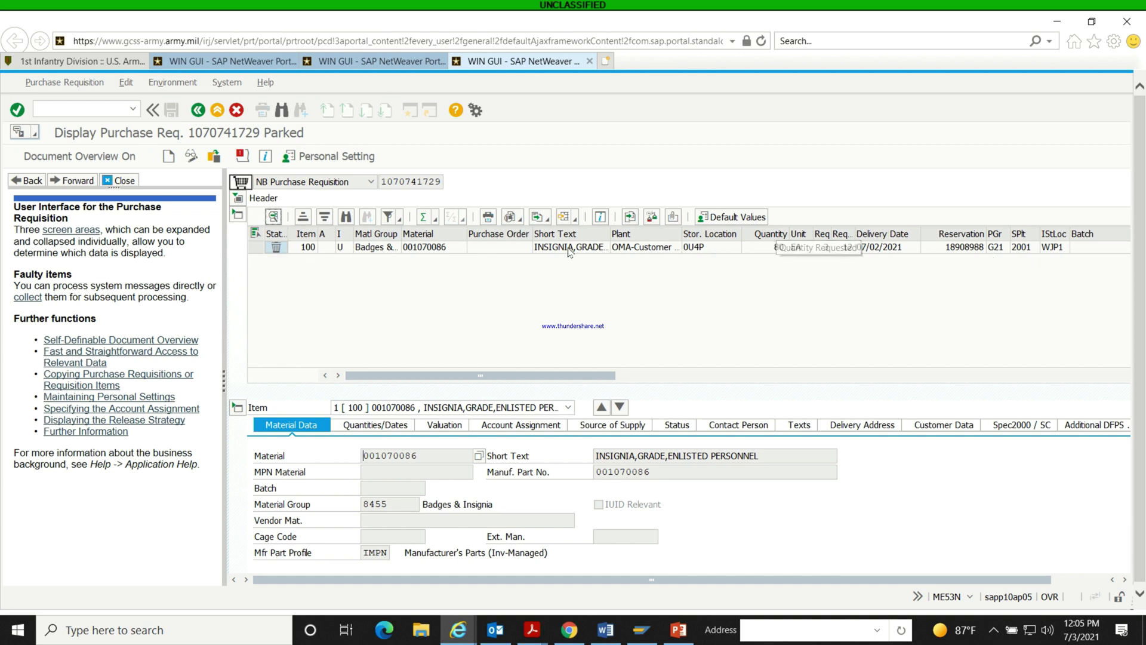
click(199, 111)
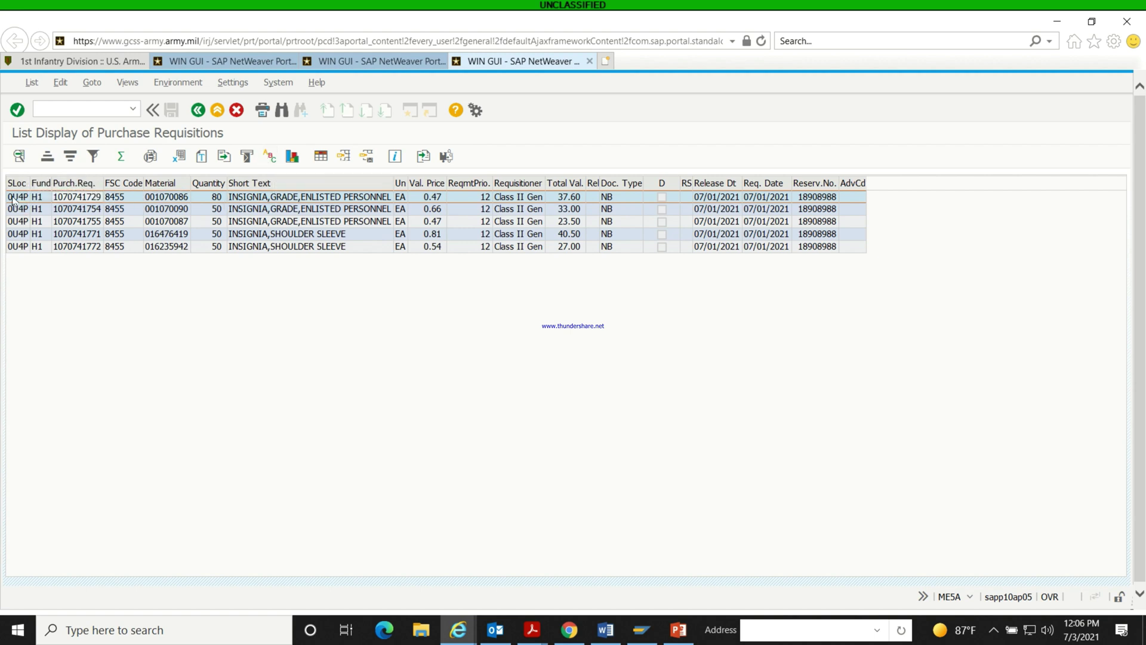
click(218, 197)
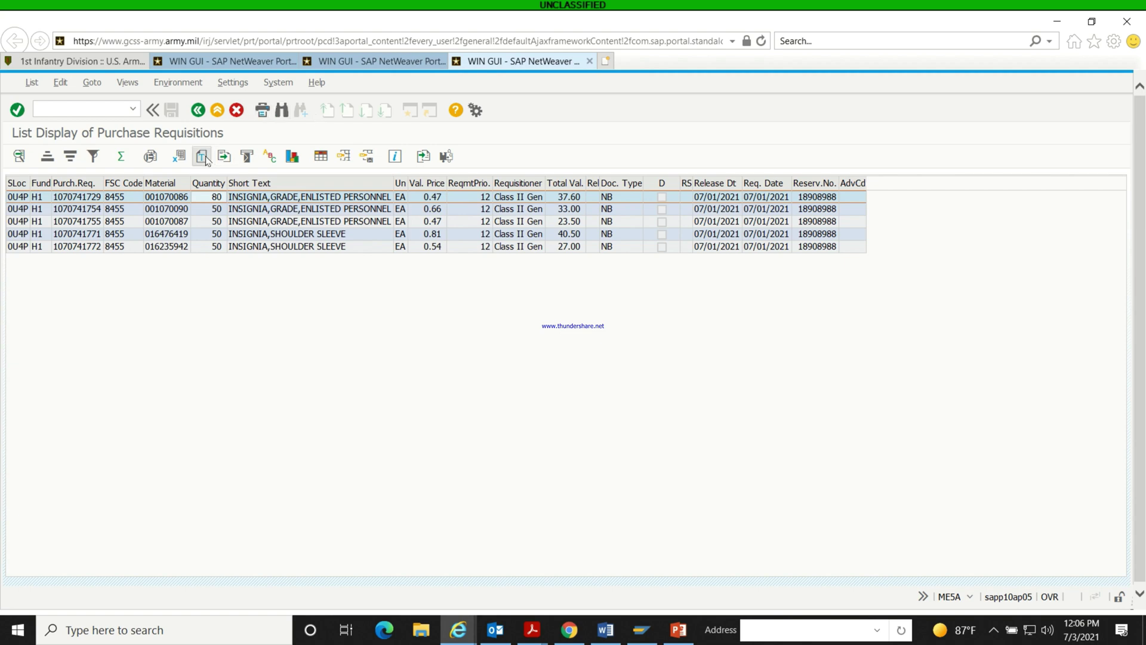
- Back out to the user menu and rerun ME5A from transaction history
click(198, 111)
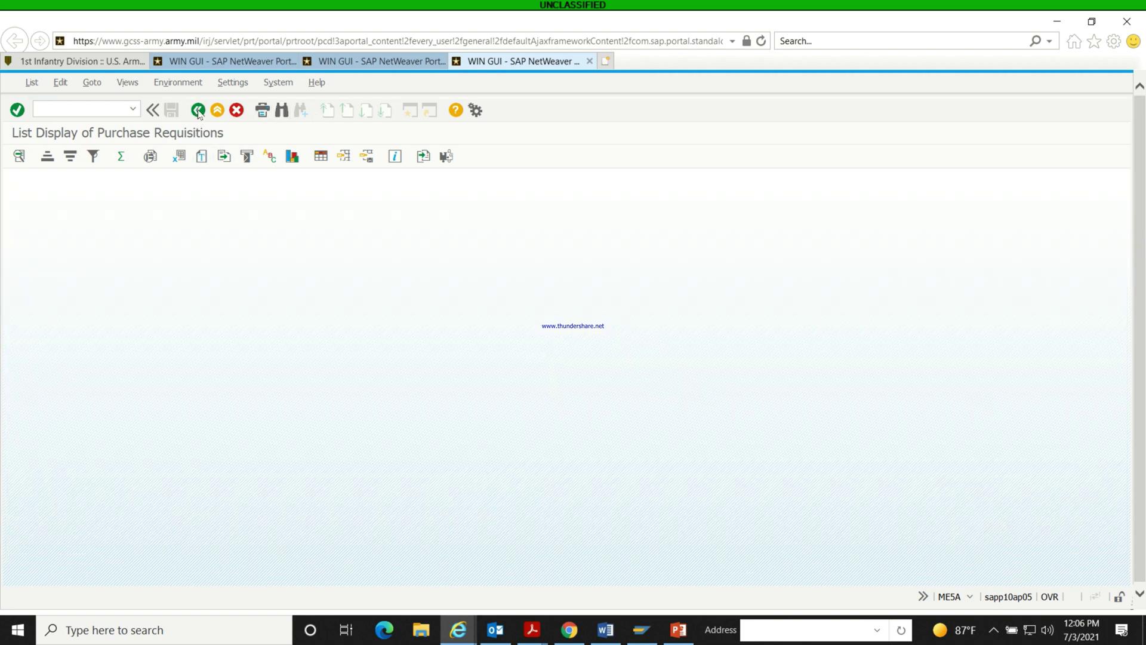
click(198, 111)
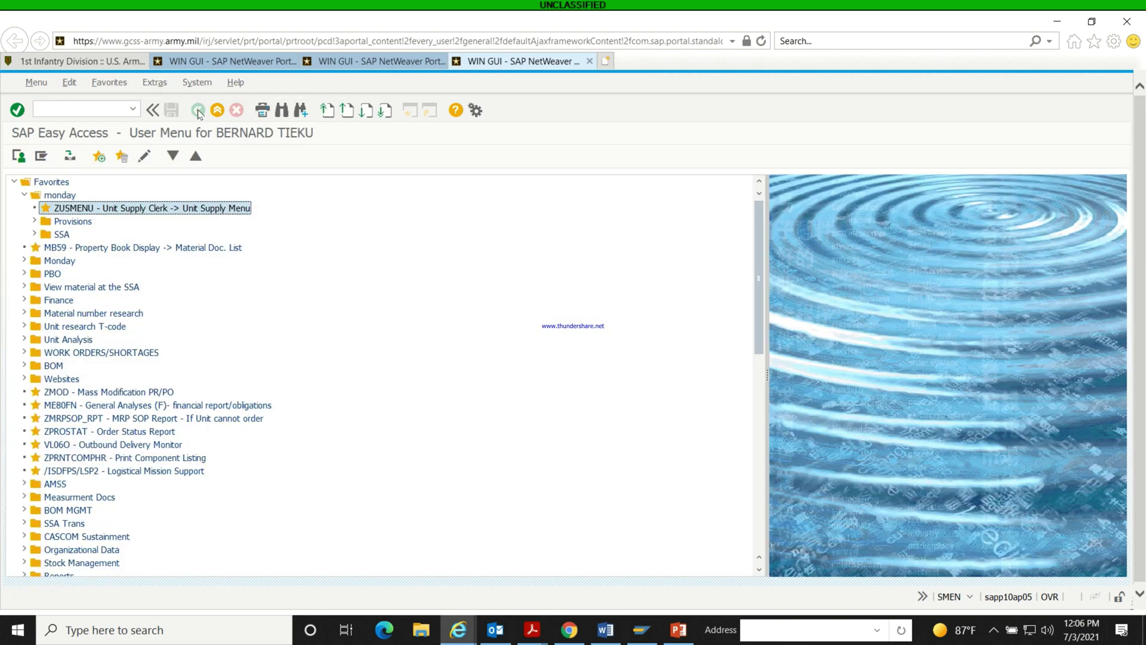
click(132, 110)
click(61, 123)
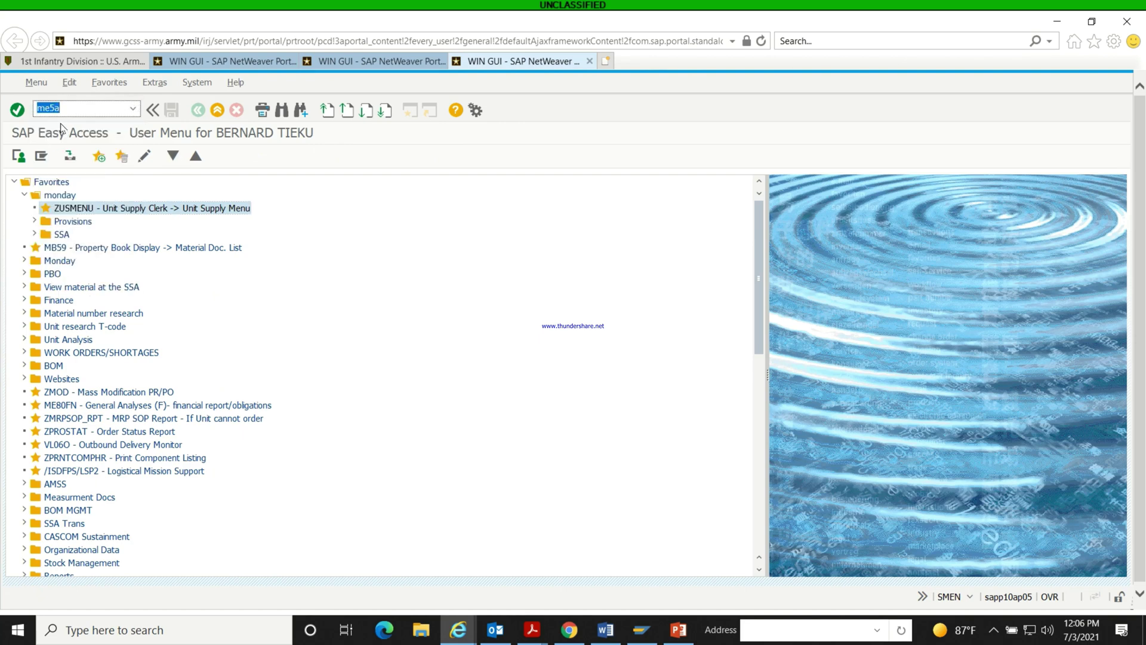
key(Return)
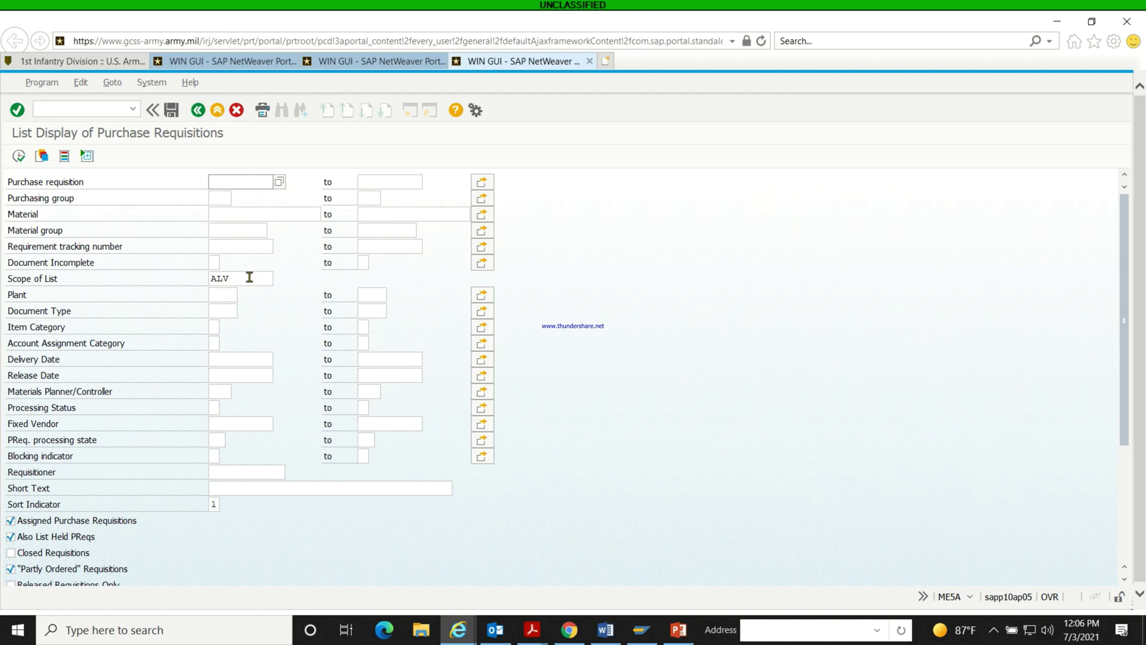
- Add a Storage Location dynamic selection with value 0U4P
click(62, 157)
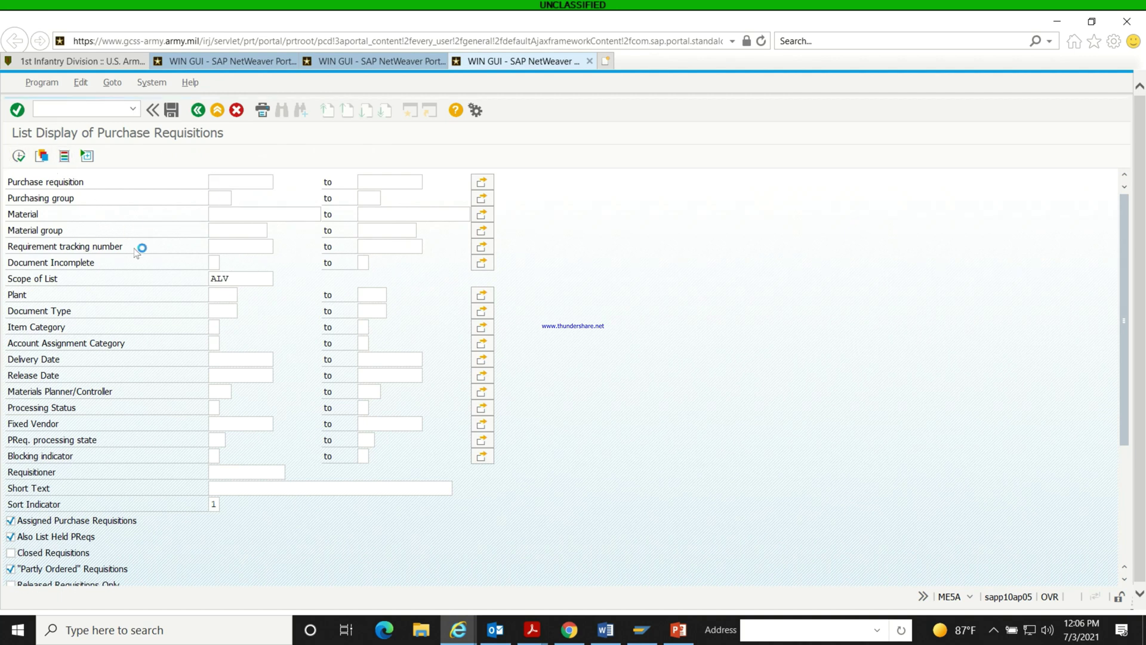
click(15, 202)
scroll(94, 255, down, 7)
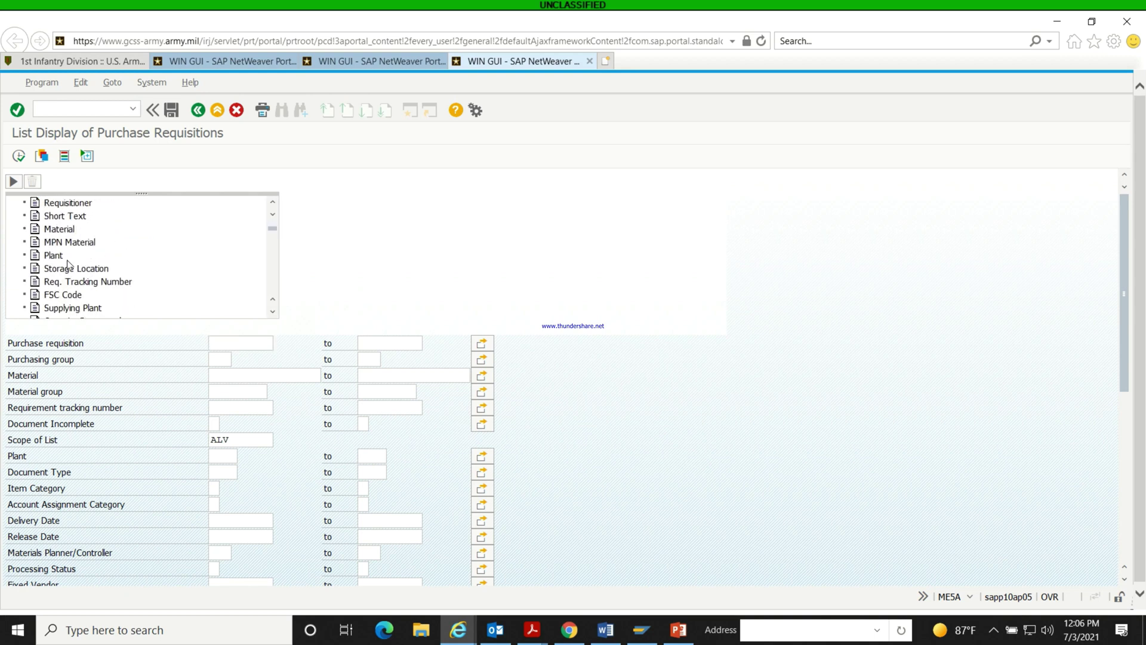
double_click(67, 269)
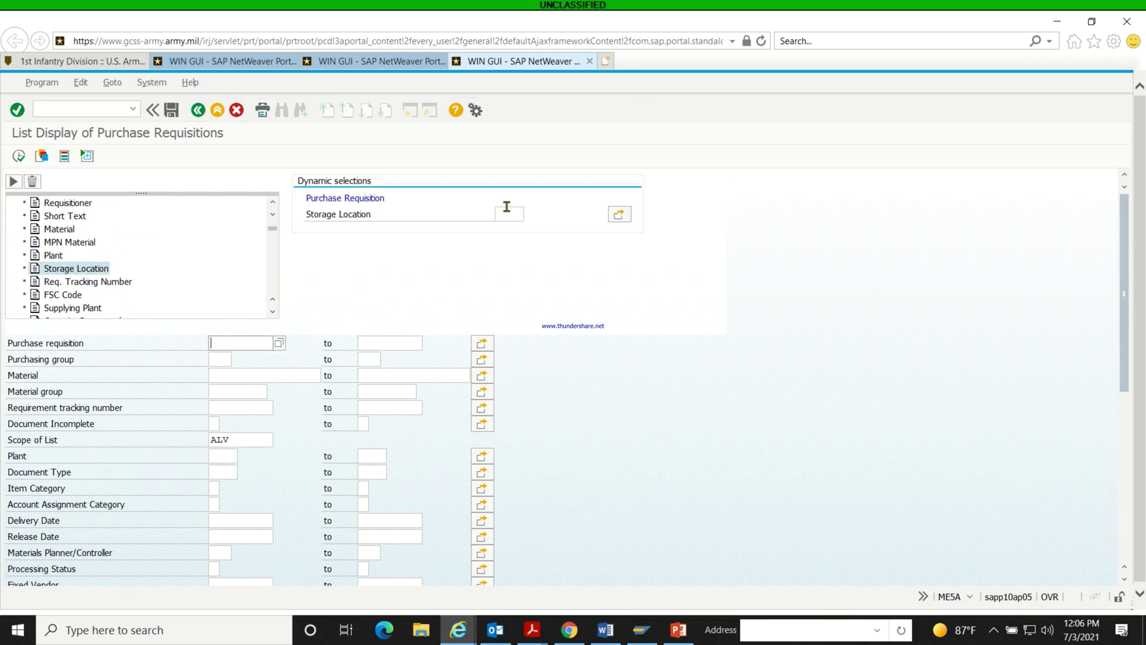
click(506, 214)
click(507, 214)
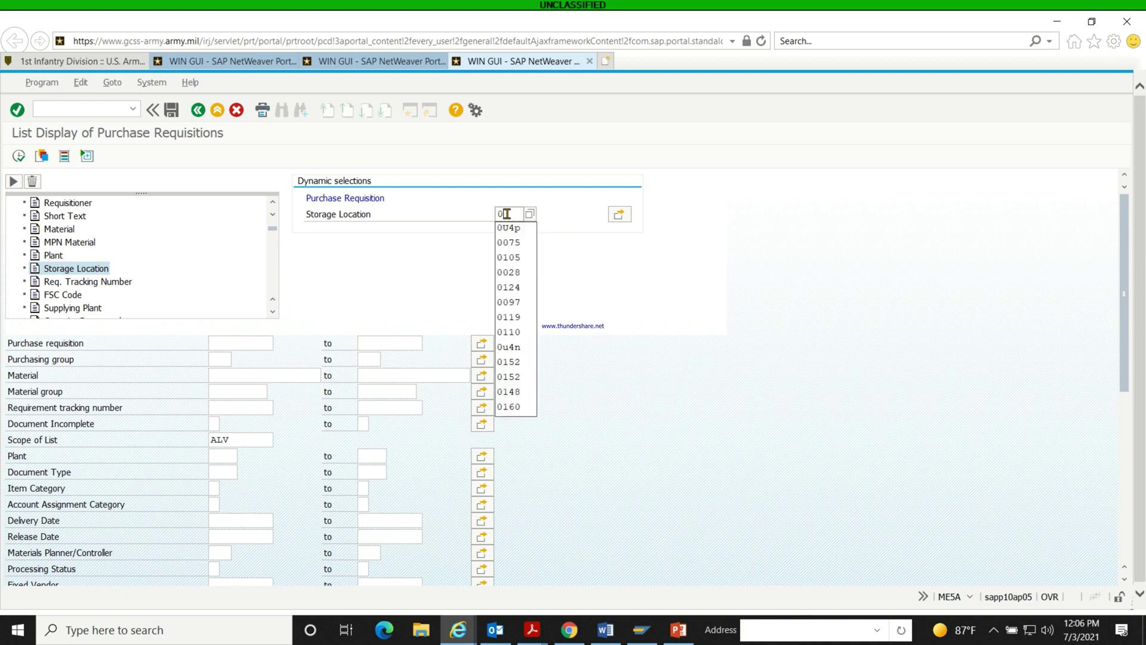
text(0U4p)
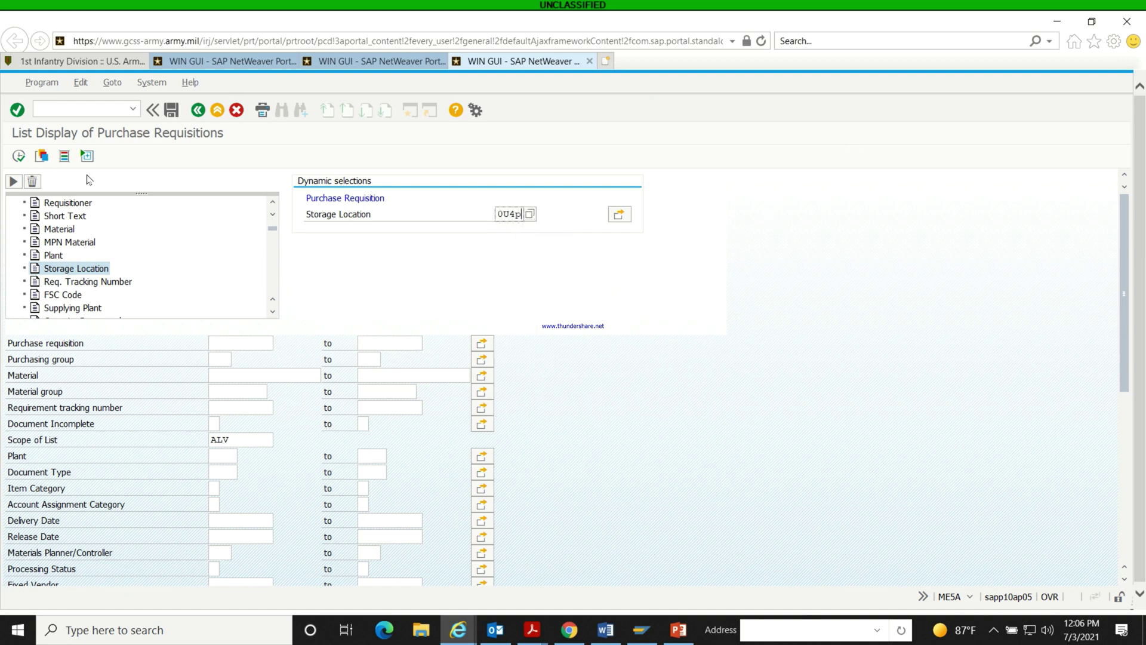
- Run the report showing four 0U4P requisitions, then return to SAP Easy Access
click(19, 156)
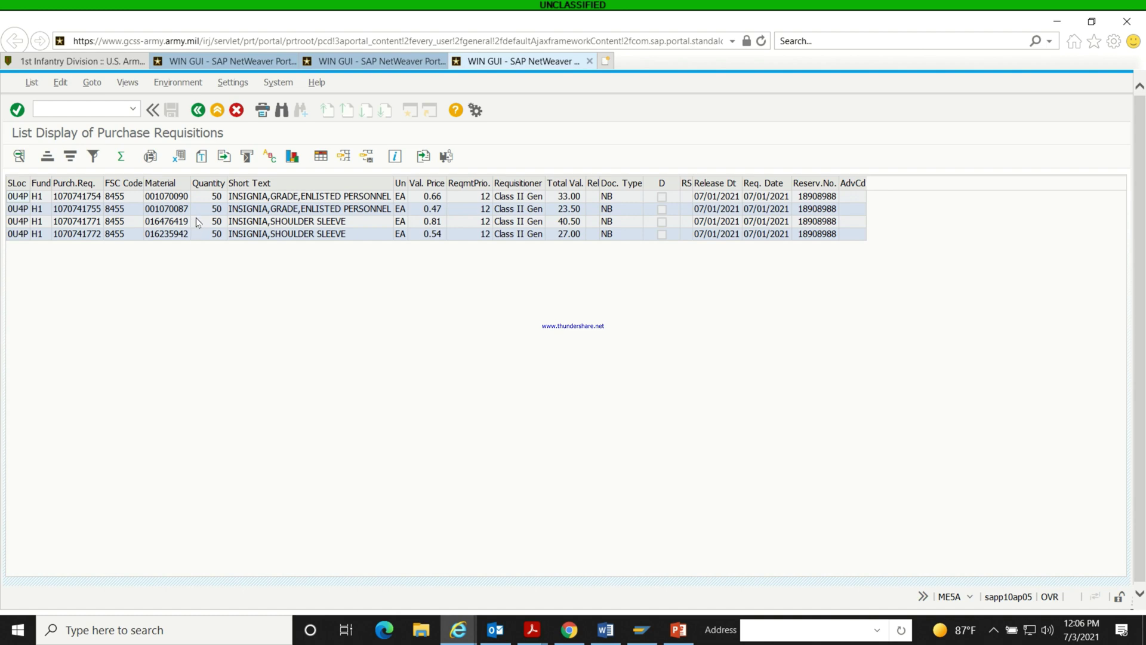
click(198, 109)
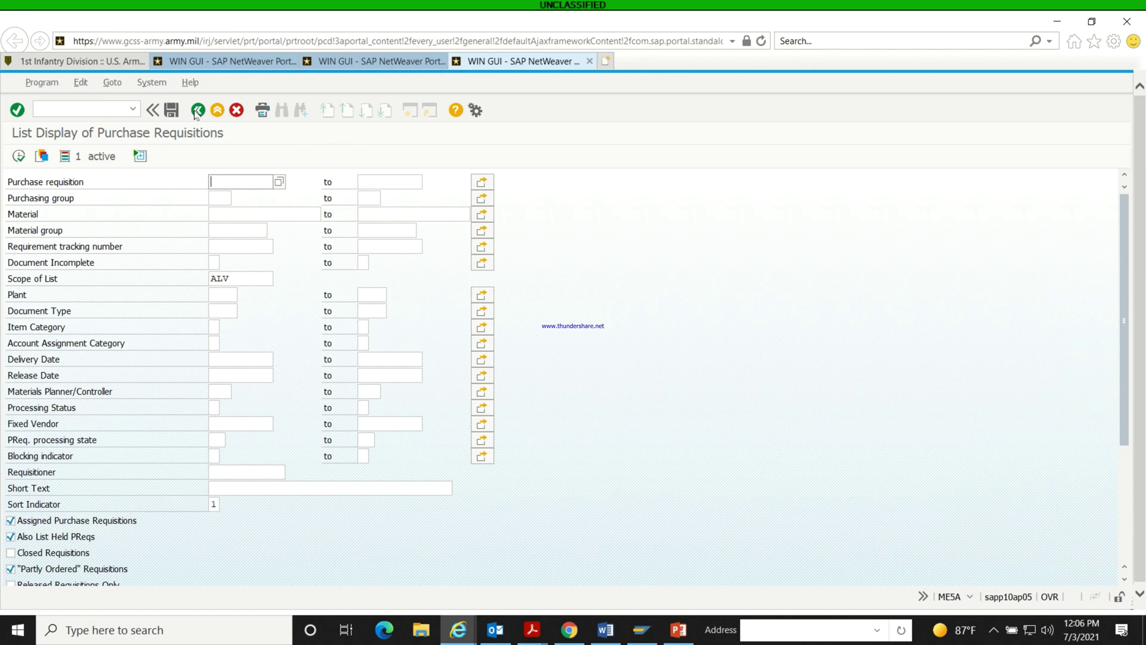
click(197, 110)
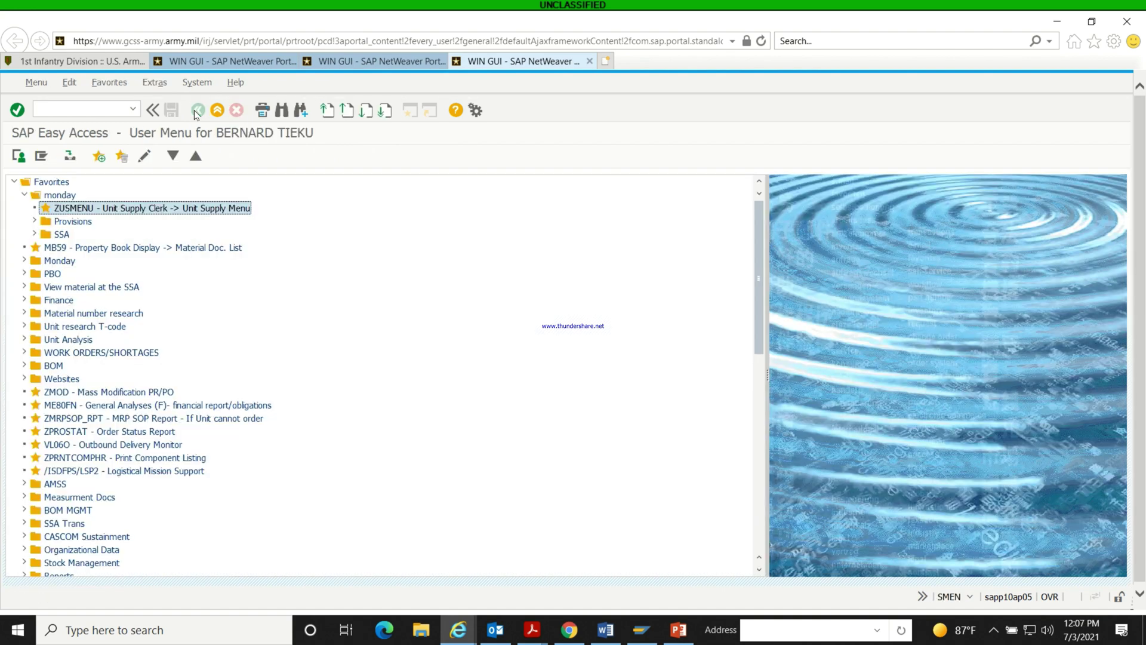